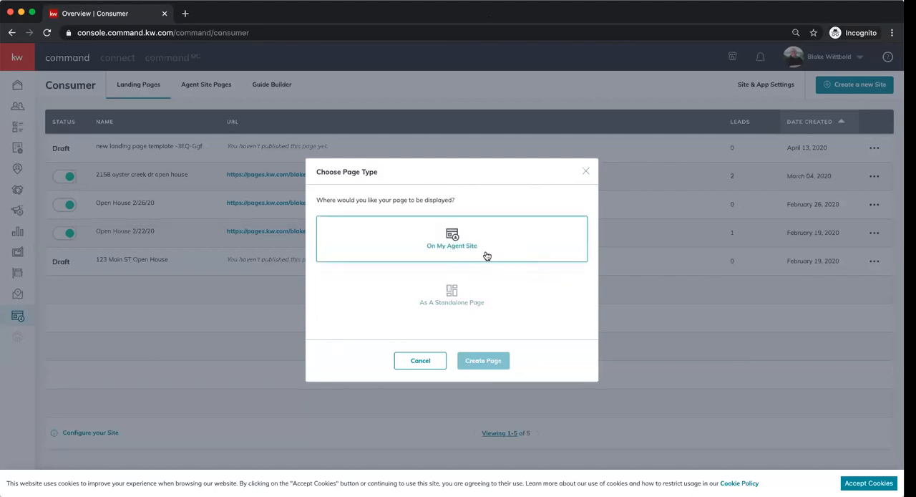
- Create a new landing page as a standalone page and name it "Coffe and COmmand"
click(452, 303)
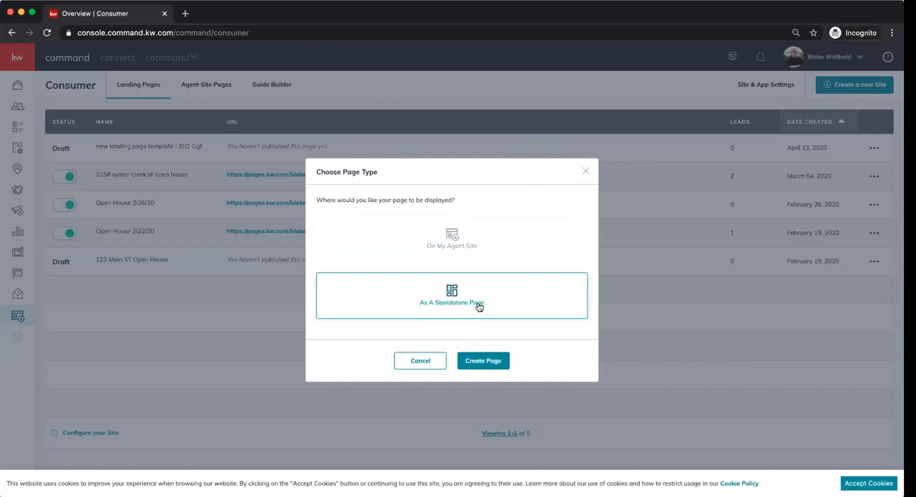
click(484, 362)
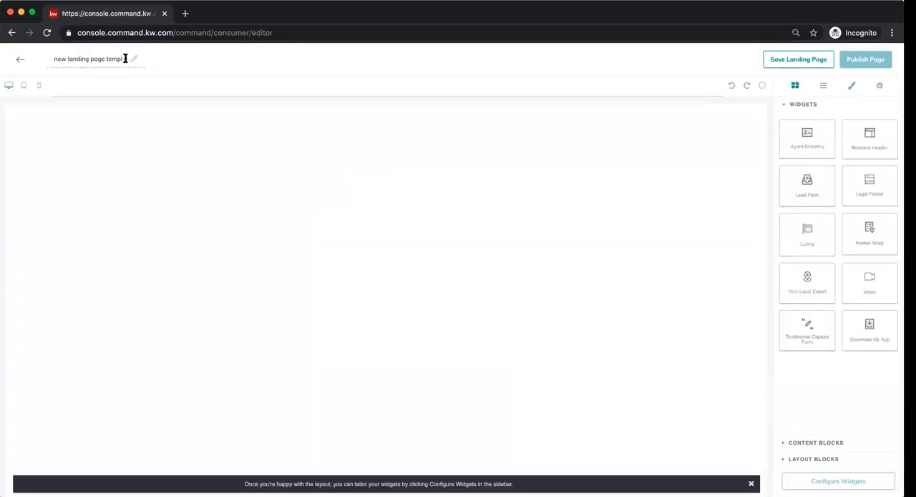
drag(121, 61, 51, 60)
text(Coffe and COmmand)
- Add a Branded Header widget to the empty page and place a Listing widget directly below it
drag(878, 141, 549, 153)
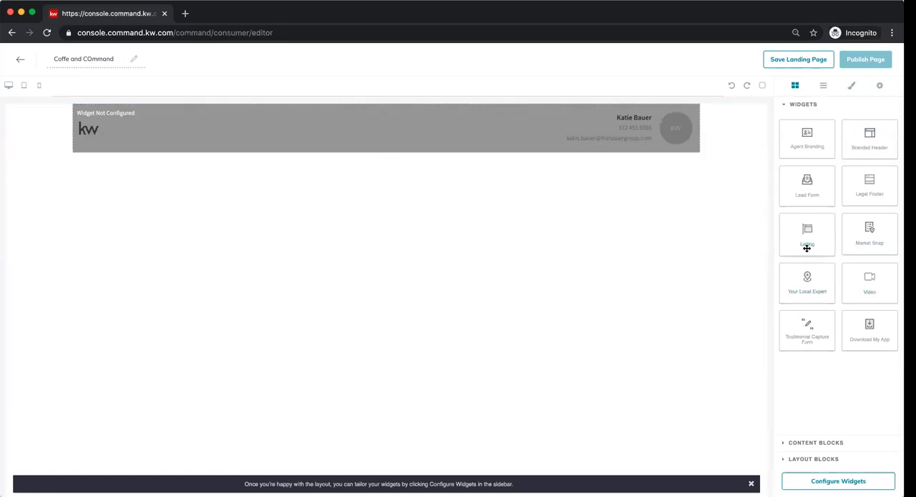
drag(807, 237, 401, 264)
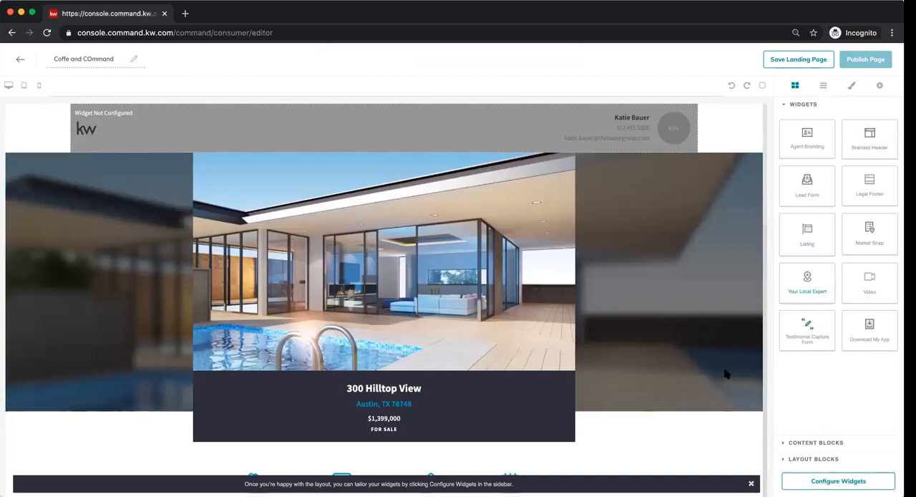
- Add a Lead Form widget below the listing's map, and add a Legal Footer widget near the end of the page
scroll(645, 467, down, 1)
scroll(644, 462, down, 10)
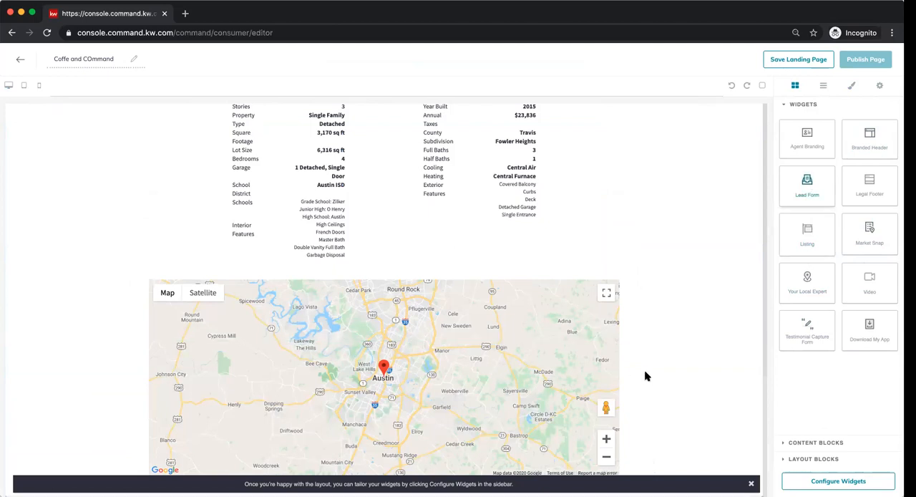
drag(583, 477, 677, 449)
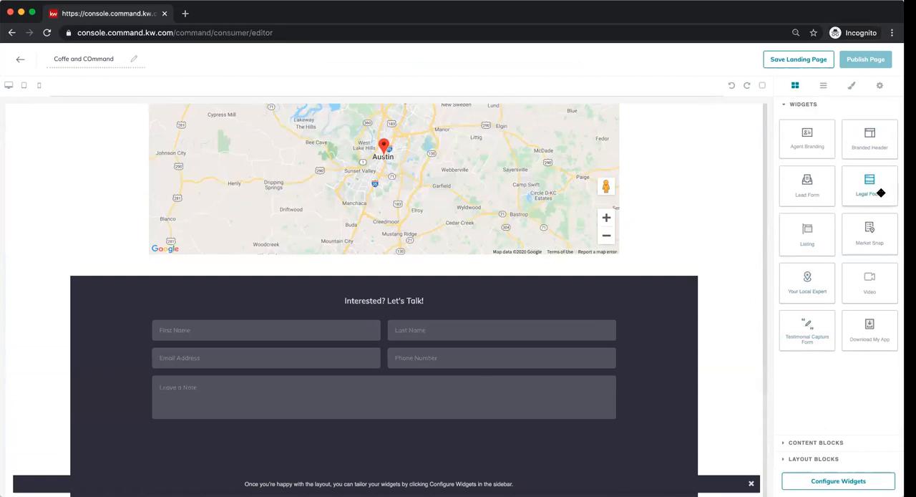
drag(877, 181, 615, 489)
drag(884, 198, 612, 474)
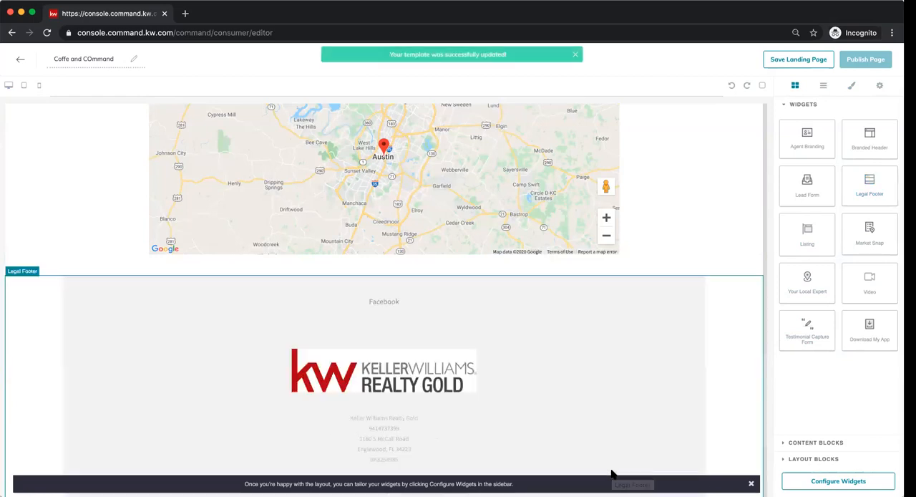
- Move the Lead Form so it sits between the listing's map and the Legal Footer
scroll(601, 405, down, 4)
scroll(566, 209, up, 2)
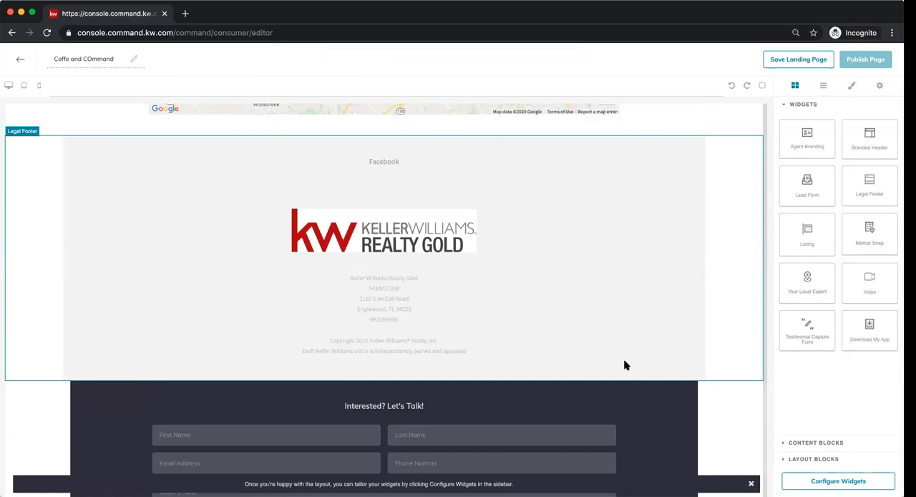
drag(633, 423, 611, 176)
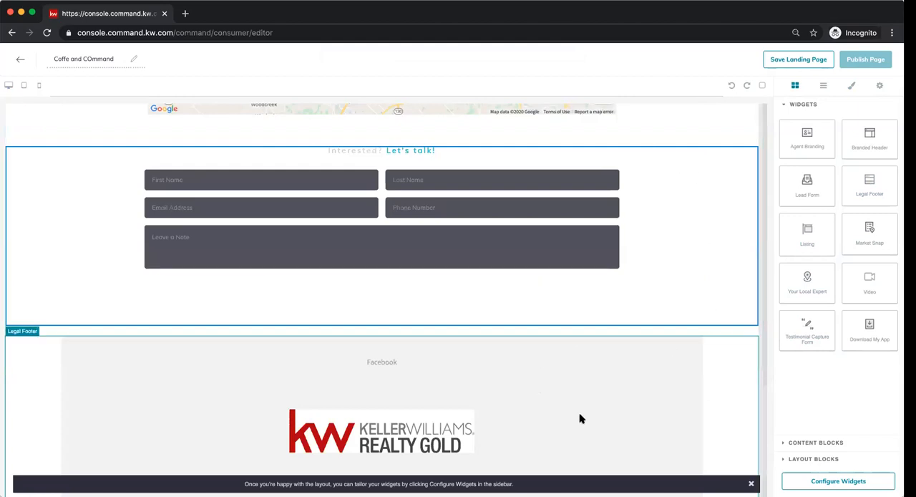
scroll(579, 412, down, 1)
scroll(581, 413, up, 1)
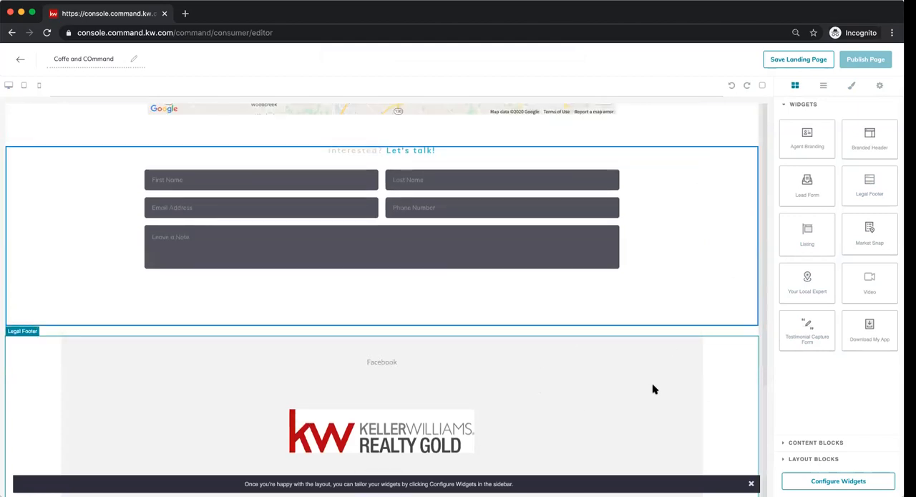
scroll(697, 244, down, 1)
scroll(694, 258, up, 10)
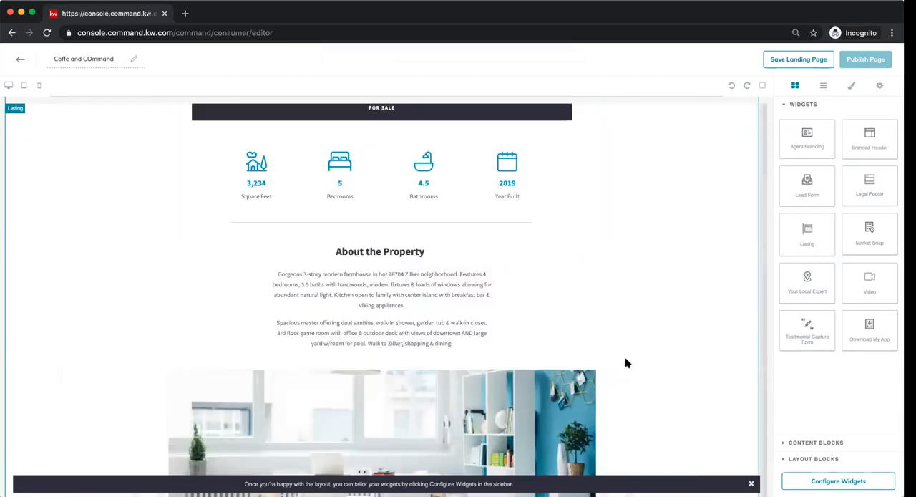
- Configure the Branded Header widget with the header text "Coffee and Command"
scroll(627, 363, up, 8)
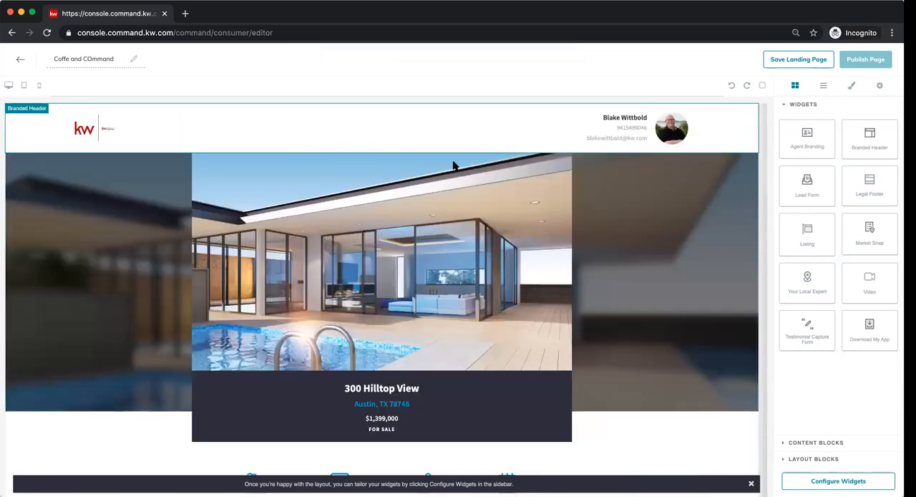
click(819, 486)
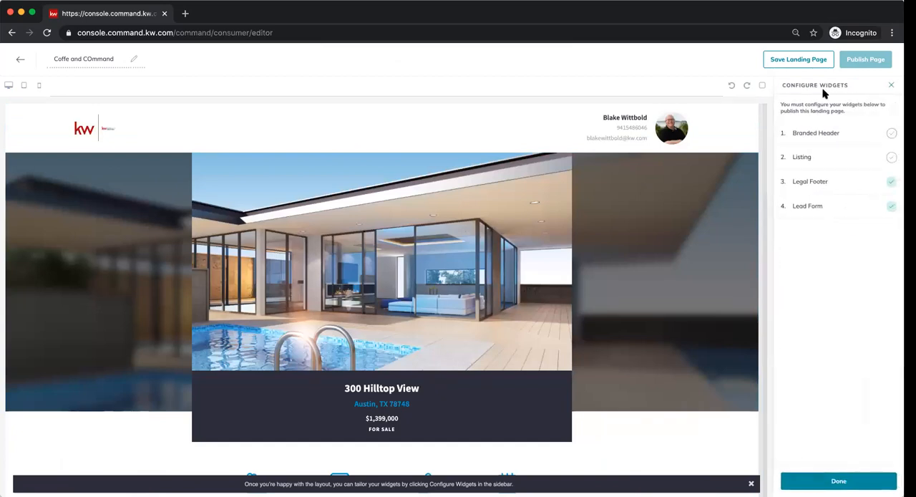
click(800, 132)
click(804, 125)
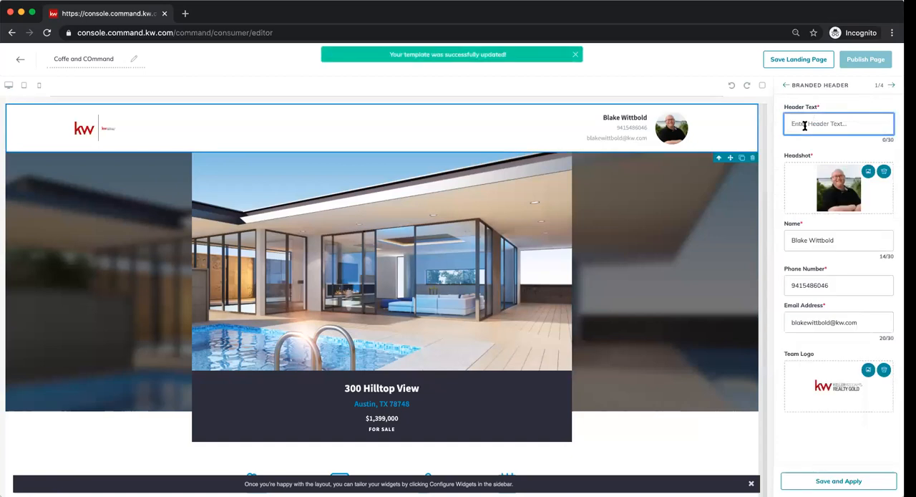
text(Coffee and Command)
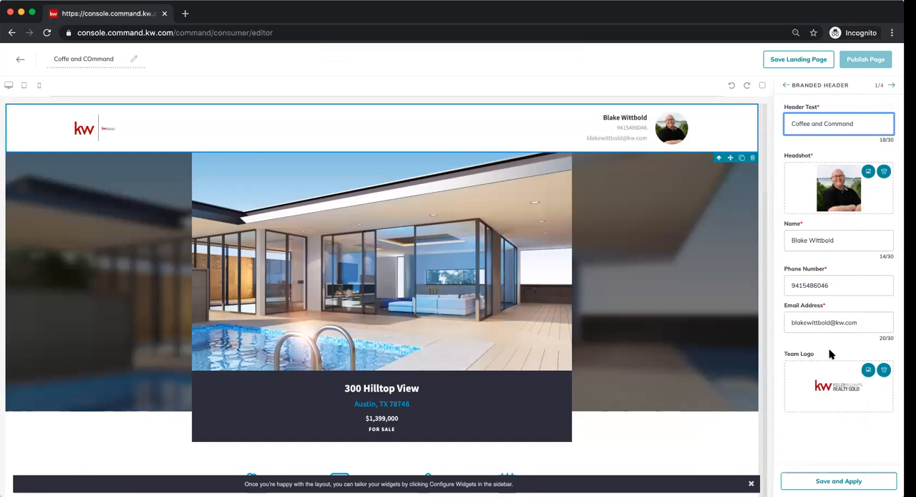
- Remove the team logo from the Branded Header and apply its settings
click(884, 372)
click(884, 371)
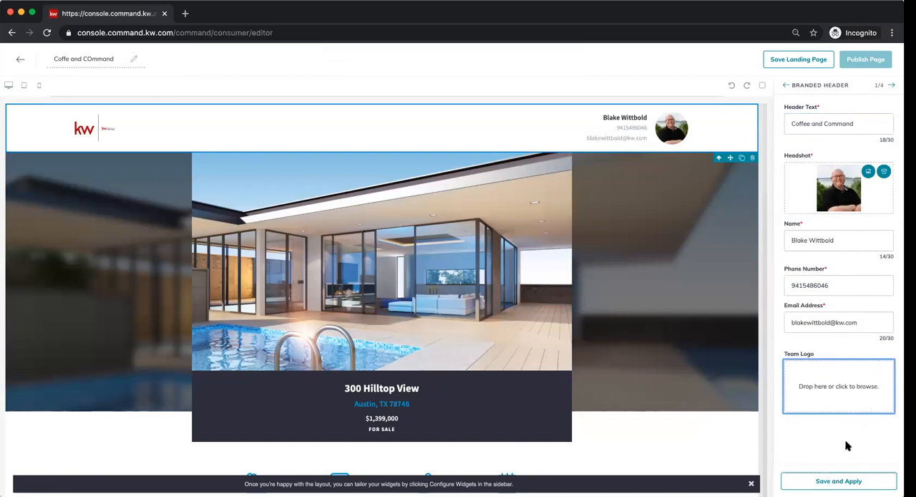
click(844, 482)
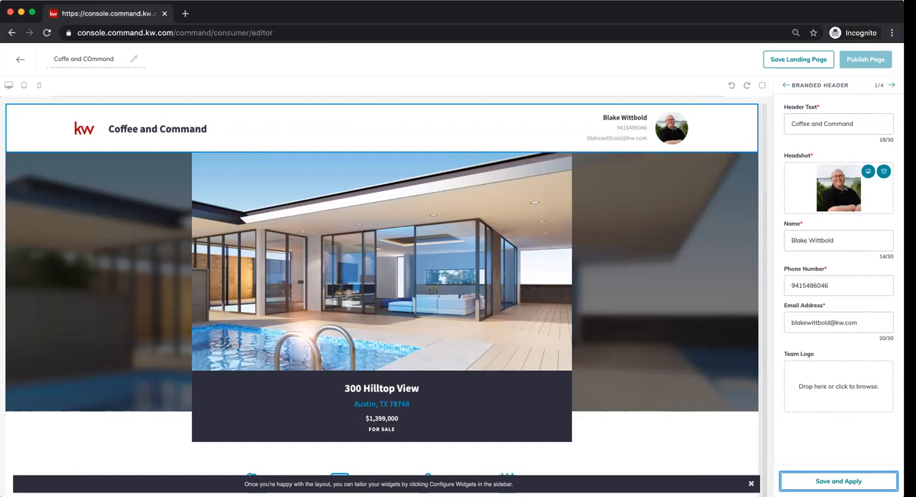
- Continue to the Listing widget's configuration and open its listing search by property address
click(891, 85)
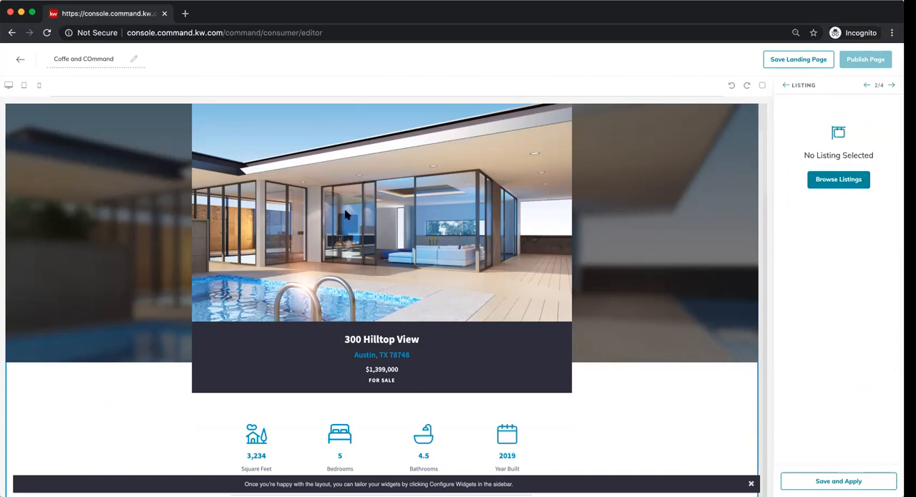
click(837, 181)
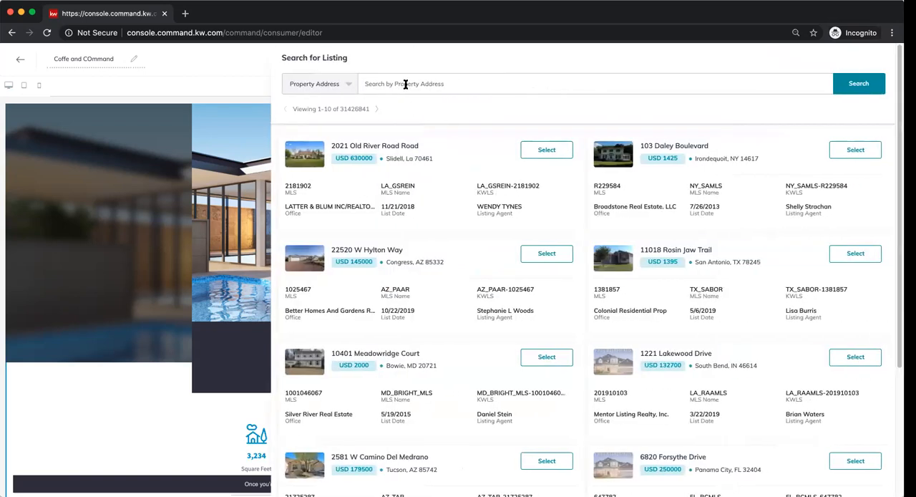
click(404, 83)
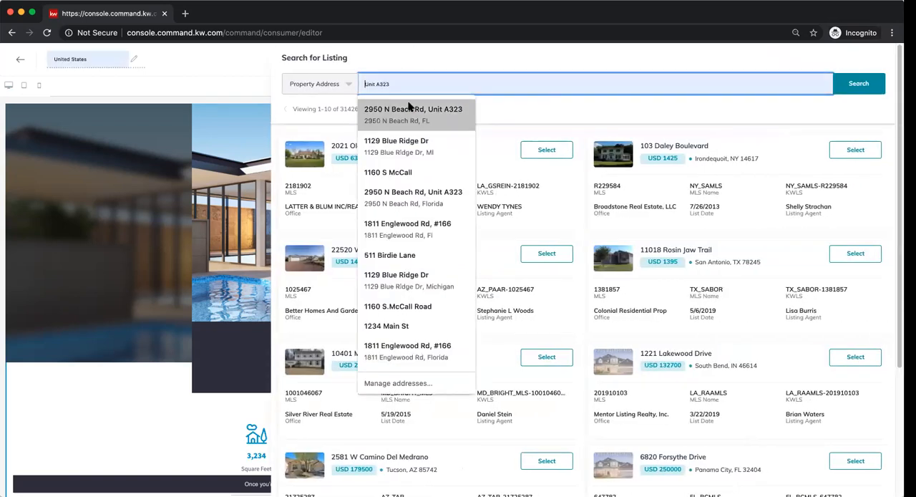
click(411, 109)
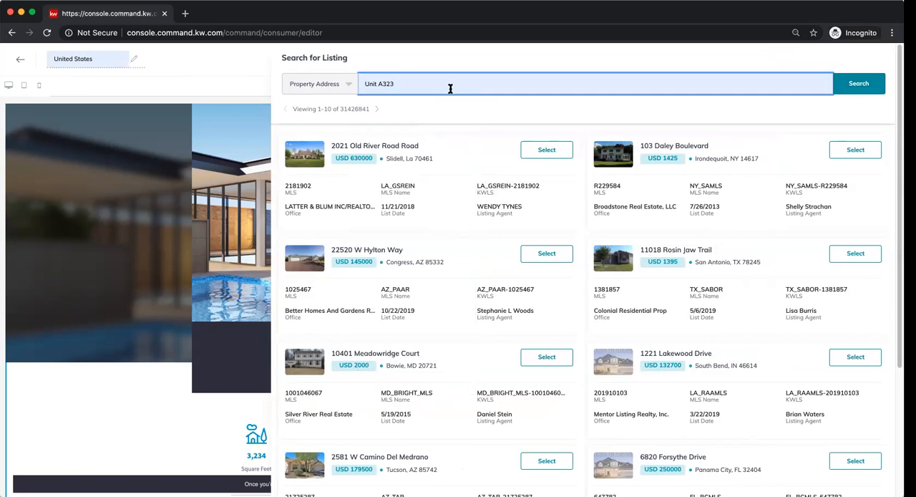
key(BackSpace)
key(BackSpace)
key(BackSpace)
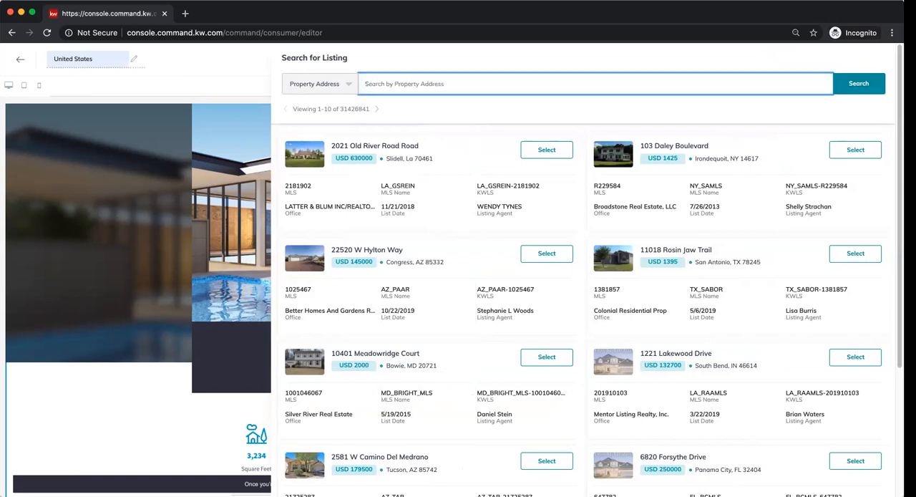
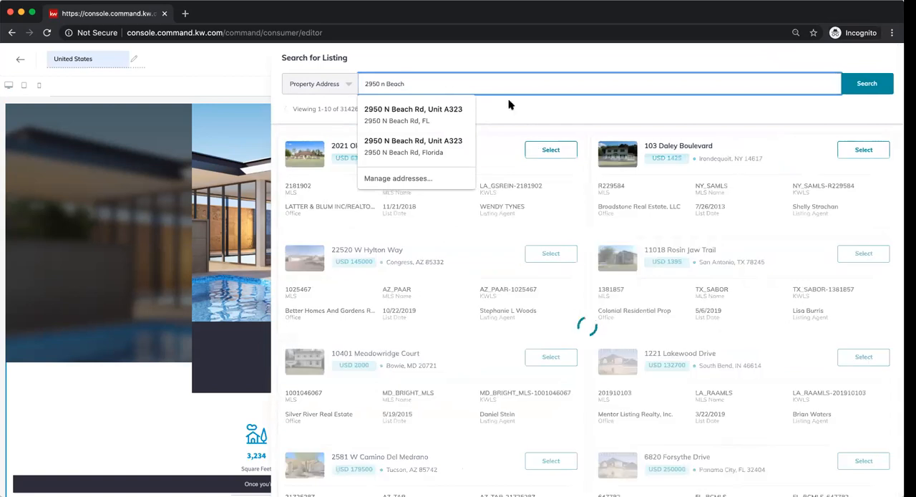
- Search the listings for the property's street address and select the matching listing priced at USD 319900
click(542, 117)
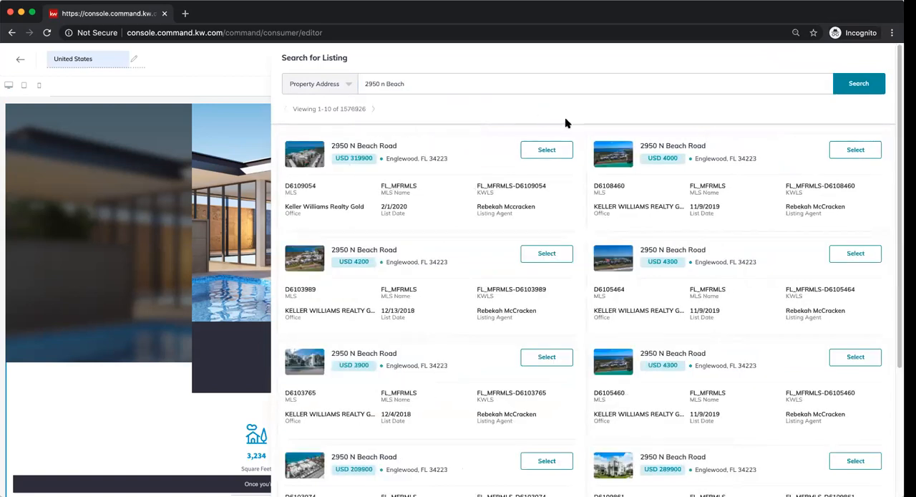
click(548, 150)
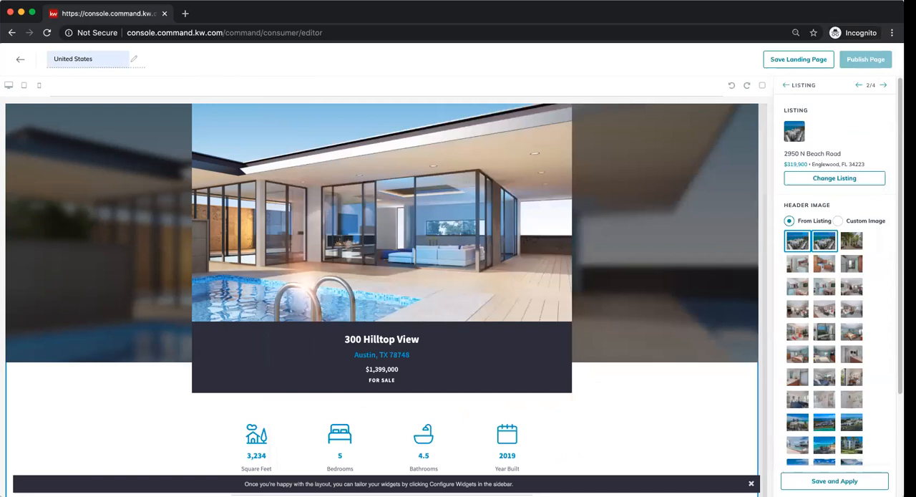
- Choose the listing's first aerial photo as the header image and apply the Listing widget's settings
scroll(835, 286, down, 3)
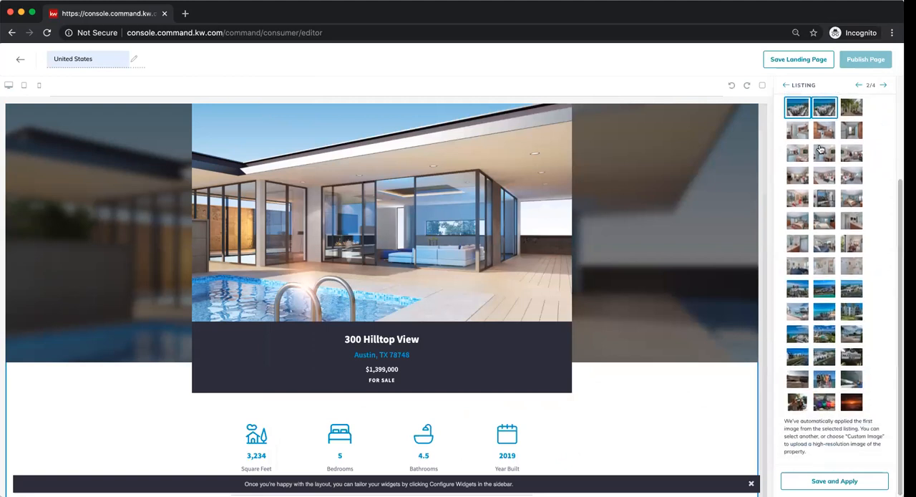
click(824, 134)
click(800, 114)
click(835, 485)
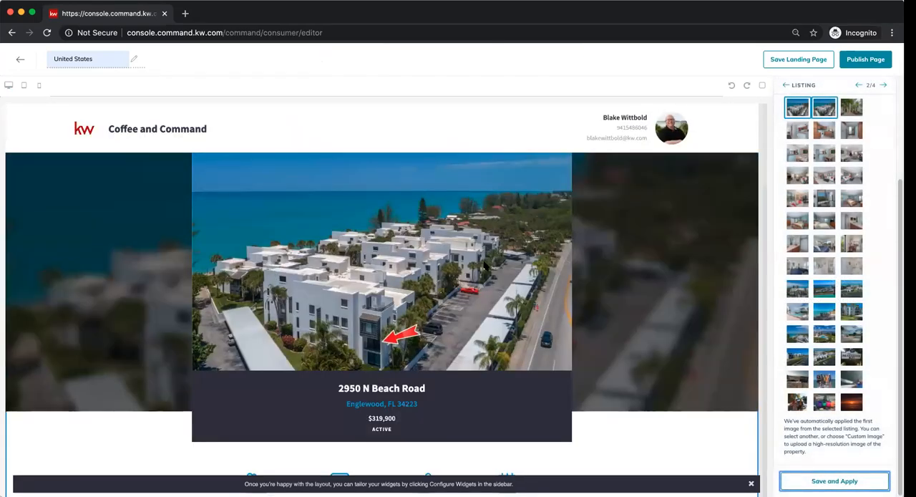
- Review the page from the listing header through the property description, photo gallery, details and map to the lead form
scroll(450, 284, down, 1)
scroll(450, 286, down, 2)
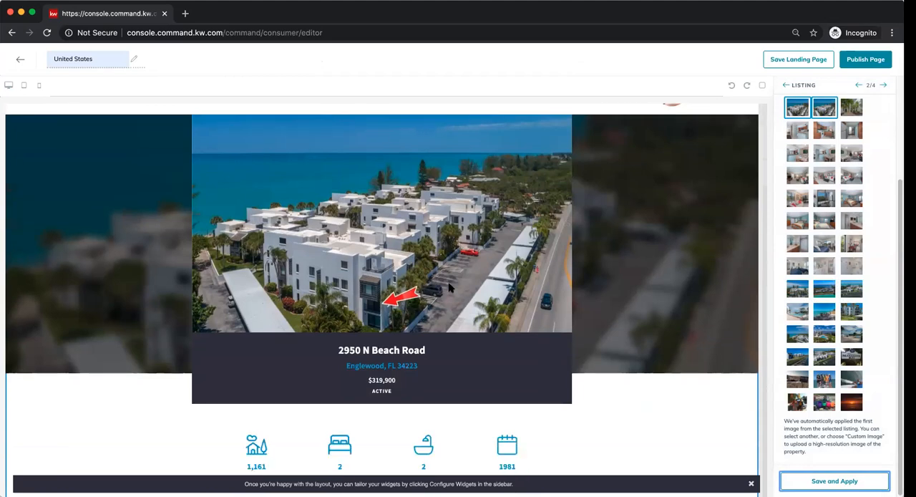
scroll(576, 318, up, 1)
scroll(562, 316, down, 1)
scroll(496, 389, down, 5)
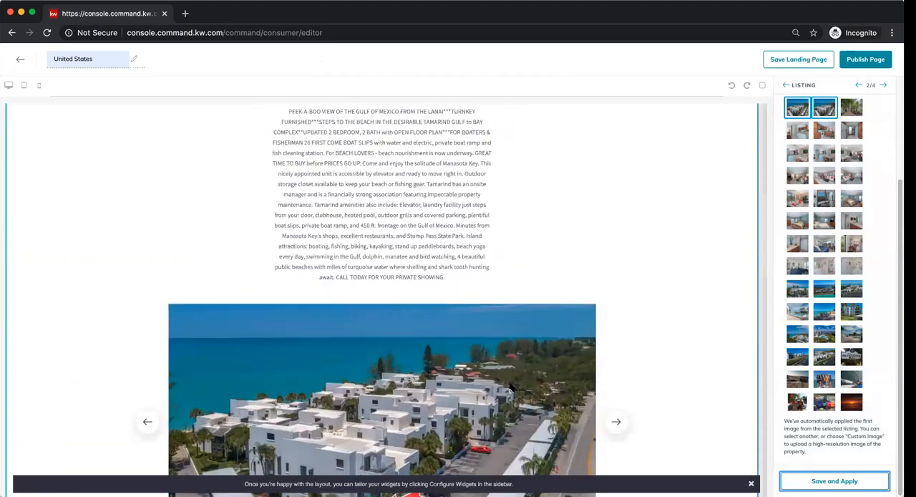
scroll(511, 387, down, 2)
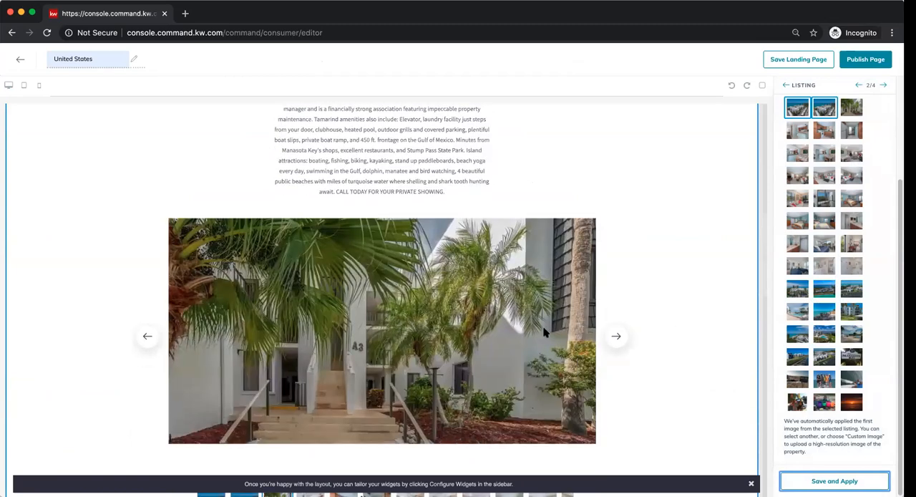
scroll(545, 332, down, 3)
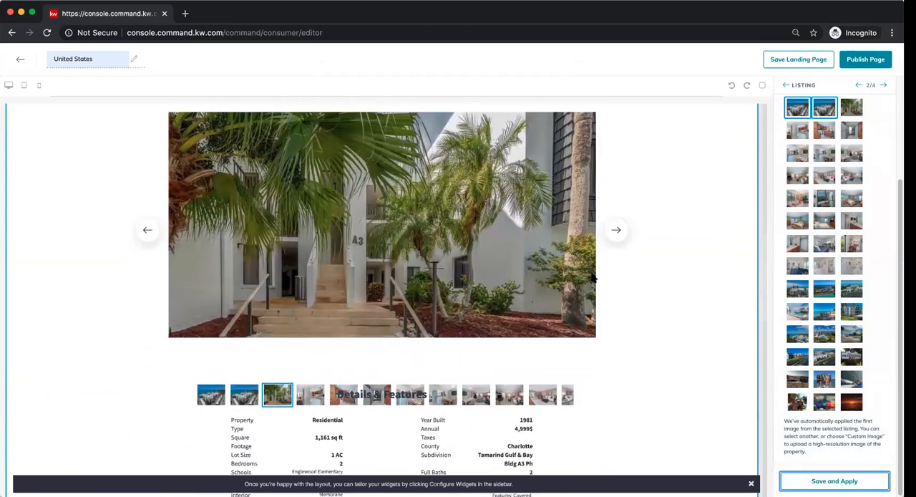
scroll(636, 287, down, 12)
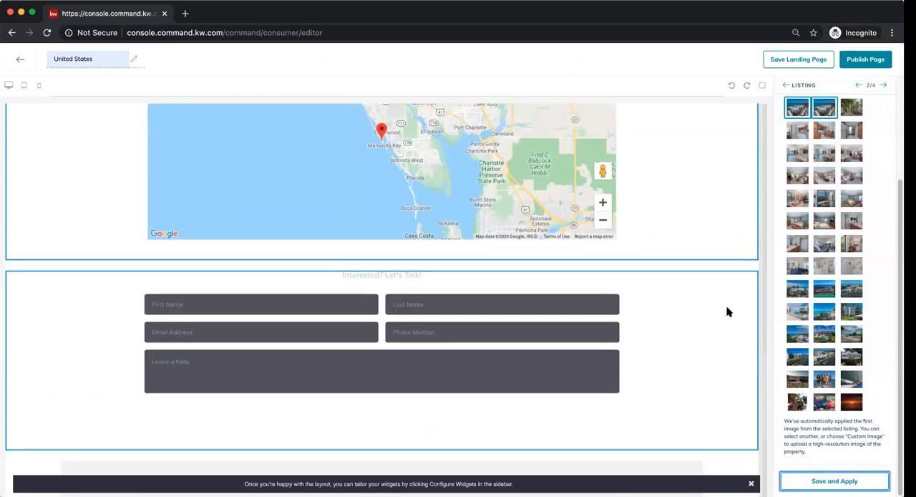
scroll(728, 311, up, 10)
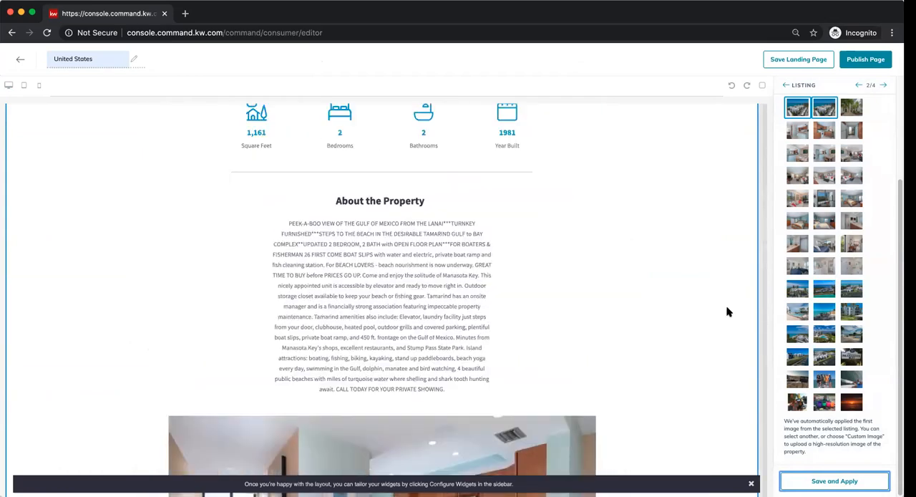
scroll(727, 312, up, 5)
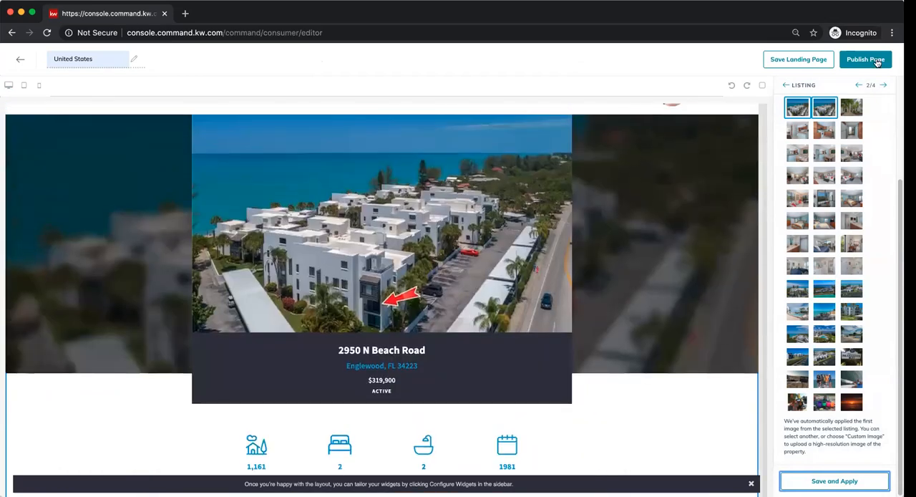
- Continue to the Legal Footer widget, check its social links, logo and market center details, and apply its settings
click(883, 85)
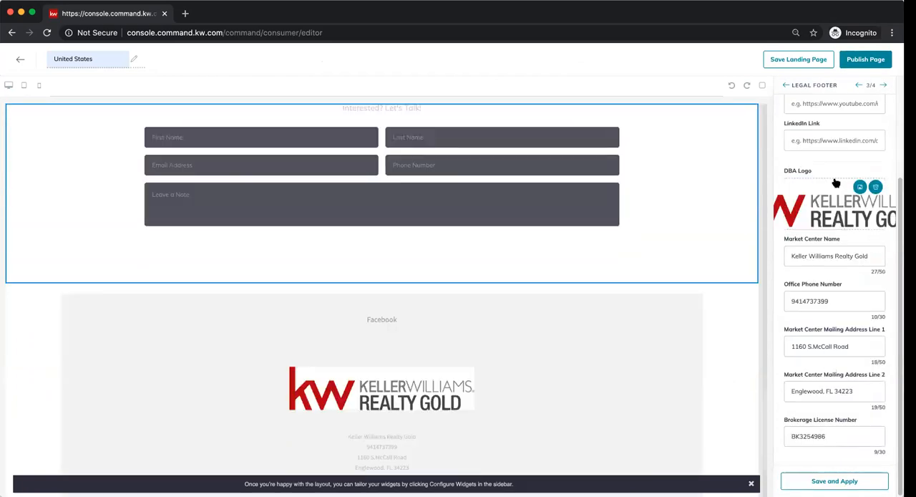
scroll(845, 122, up, 4)
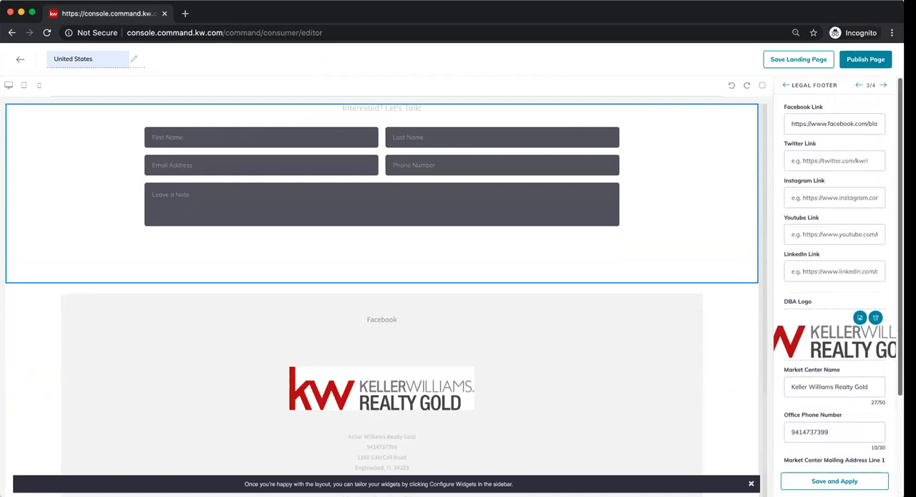
scroll(838, 272, down, 4)
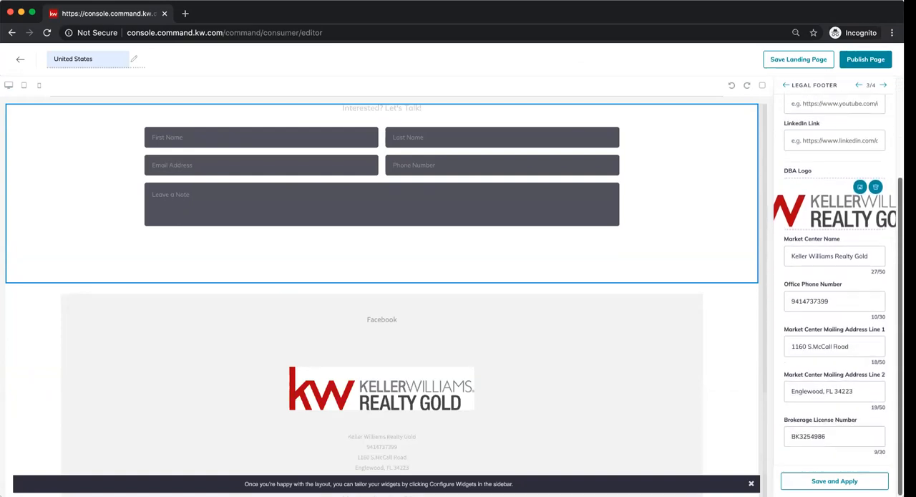
click(820, 487)
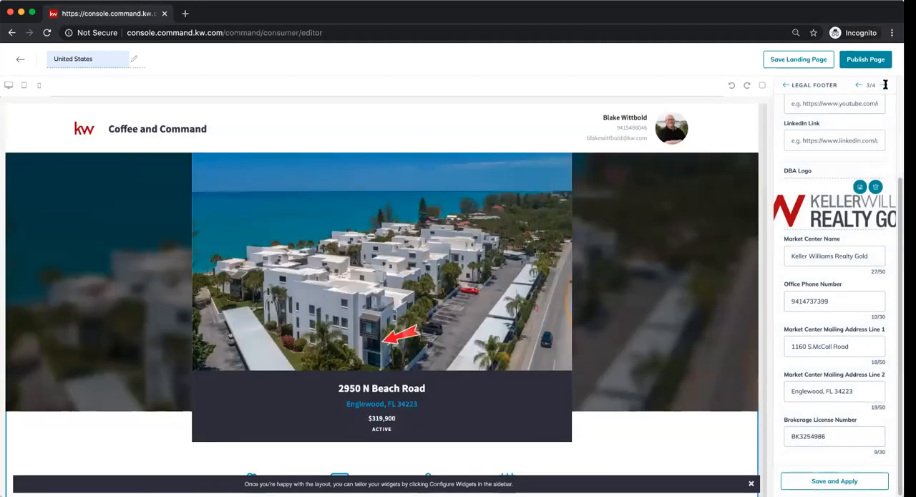
- Set the Lead Form widget's header text to "Lets talk today" and apply its settings
click(886, 86)
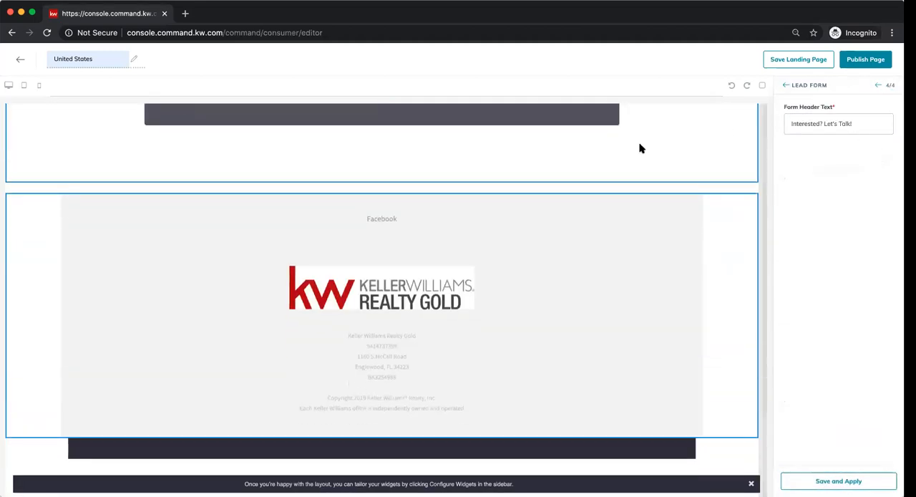
scroll(652, 160, up, 1)
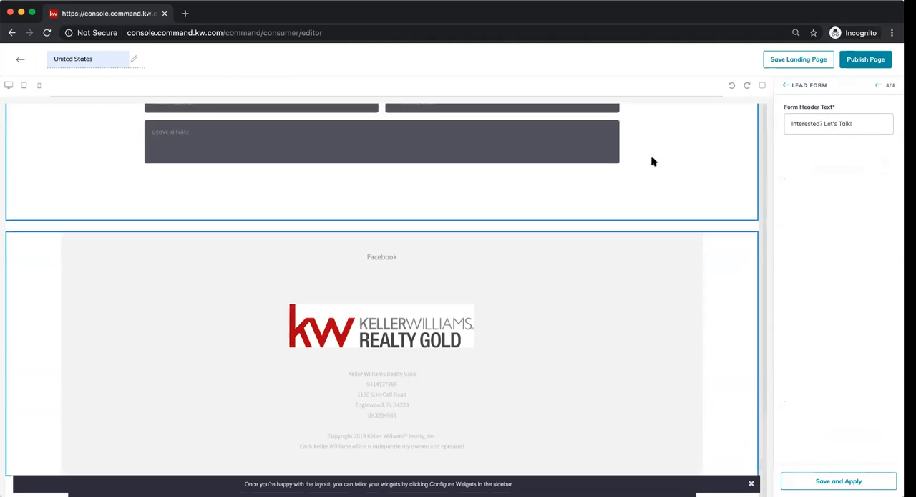
scroll(684, 178, up, 10)
scroll(700, 242, down, 6)
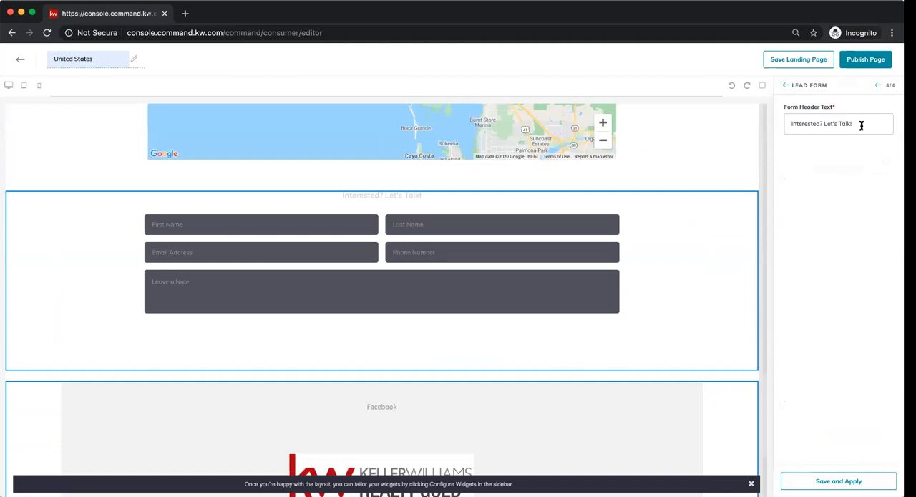
drag(863, 123, 762, 127)
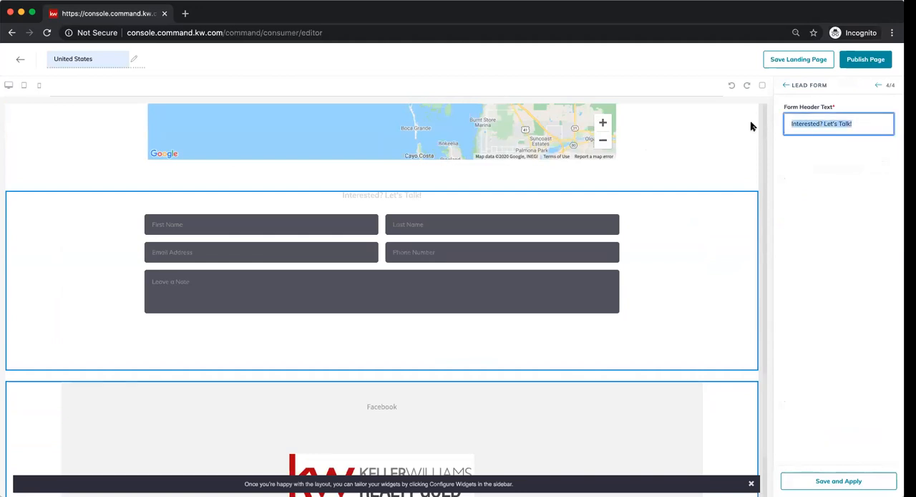
text(Let)
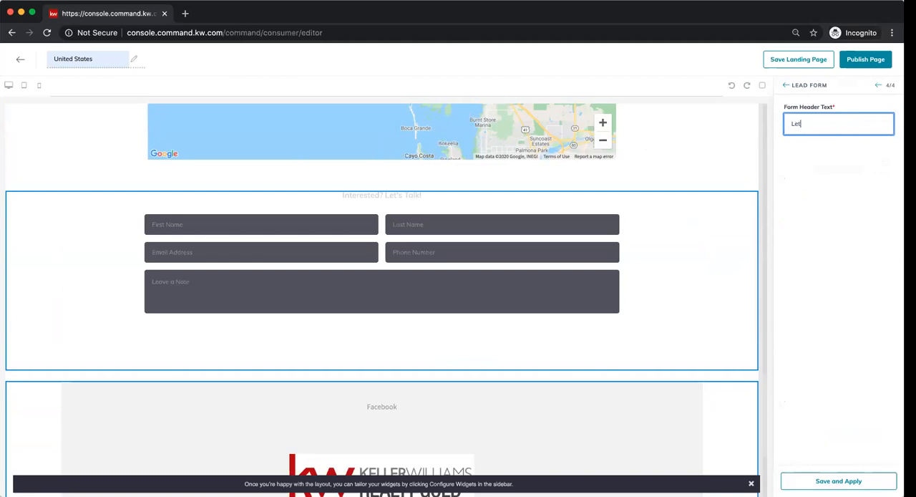
text(s talk today!)
click(850, 481)
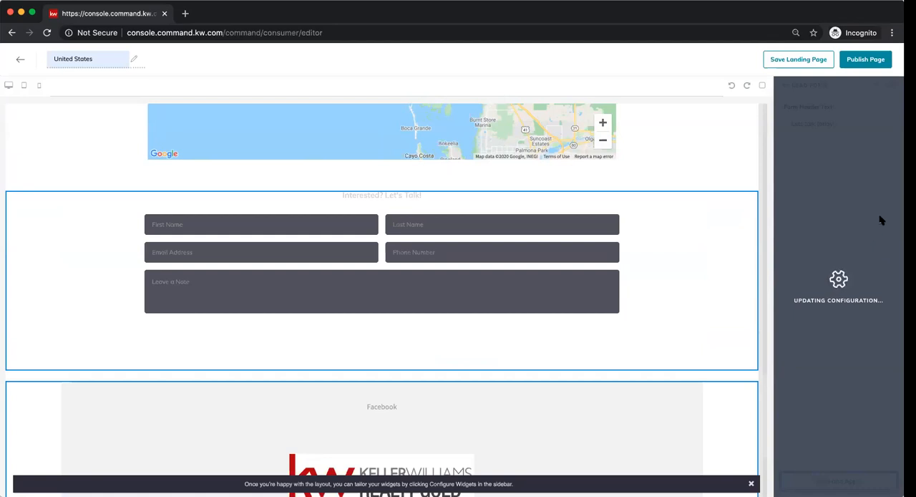
- Publish the landing page and open the published United States page from its URL
click(871, 59)
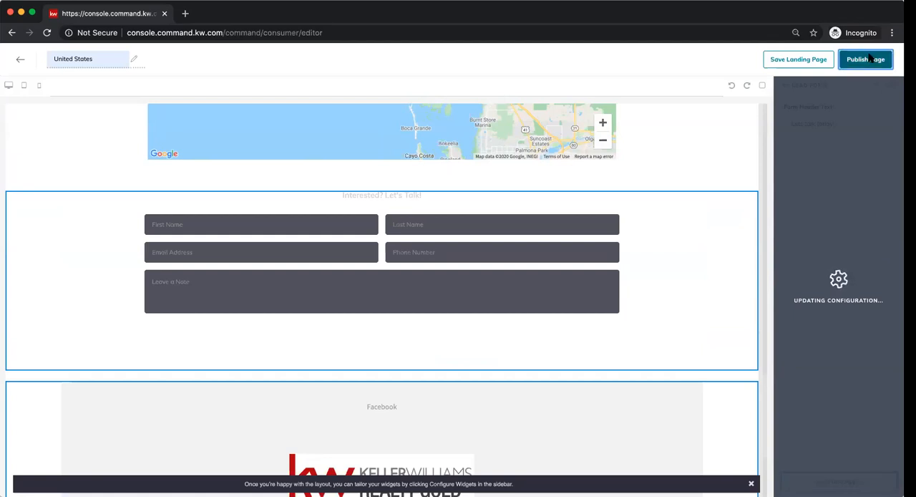
click(499, 328)
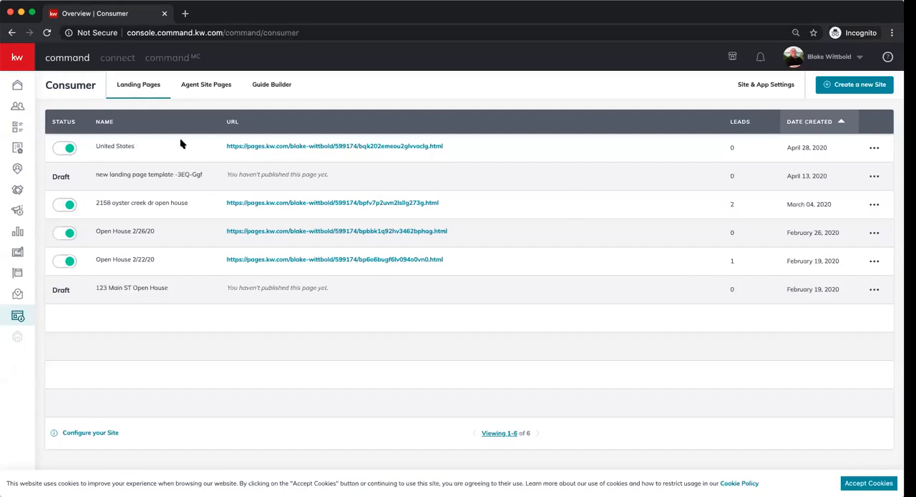
click(312, 149)
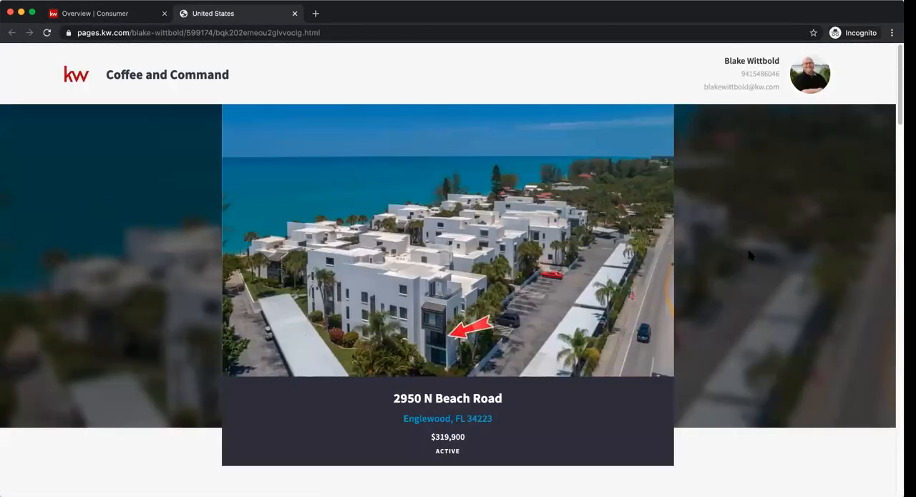
- Review the published page's property description, gallery, details, map, lead form and footer, return to its header, and close it
scroll(750, 255, down, 5)
scroll(750, 254, down, 10)
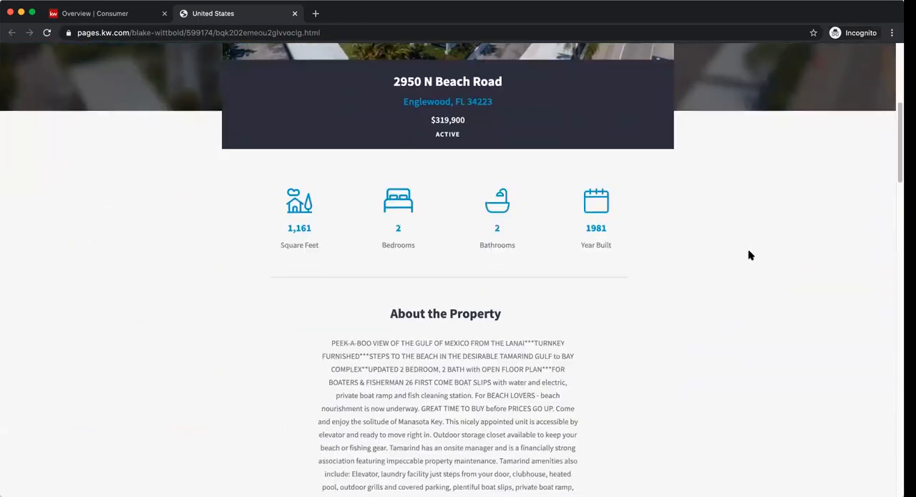
scroll(750, 254, down, 10)
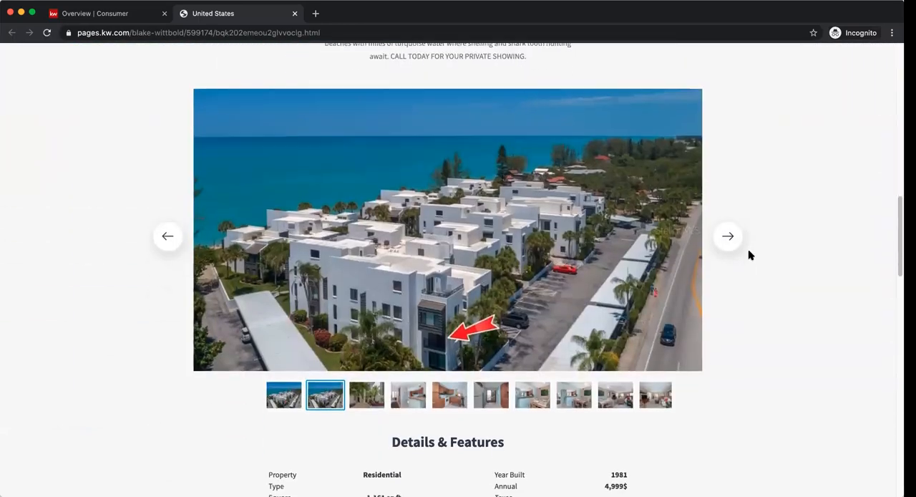
scroll(749, 254, down, 15)
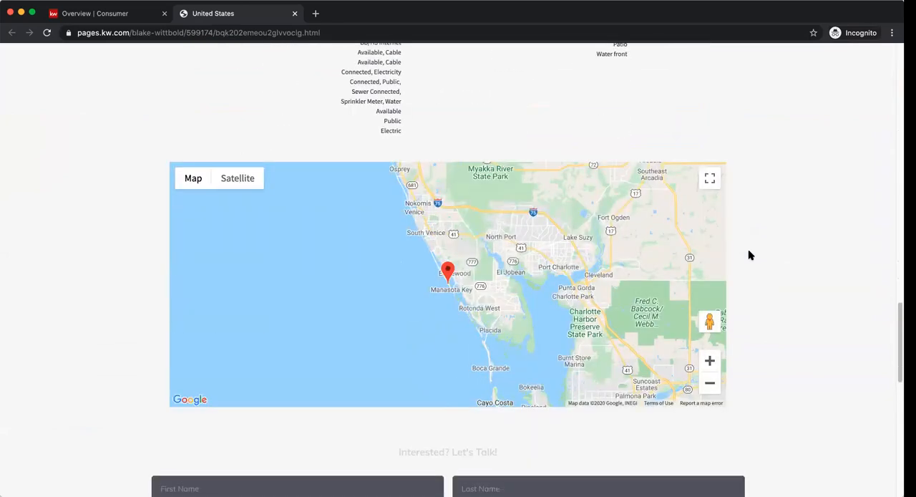
scroll(750, 255, down, 4)
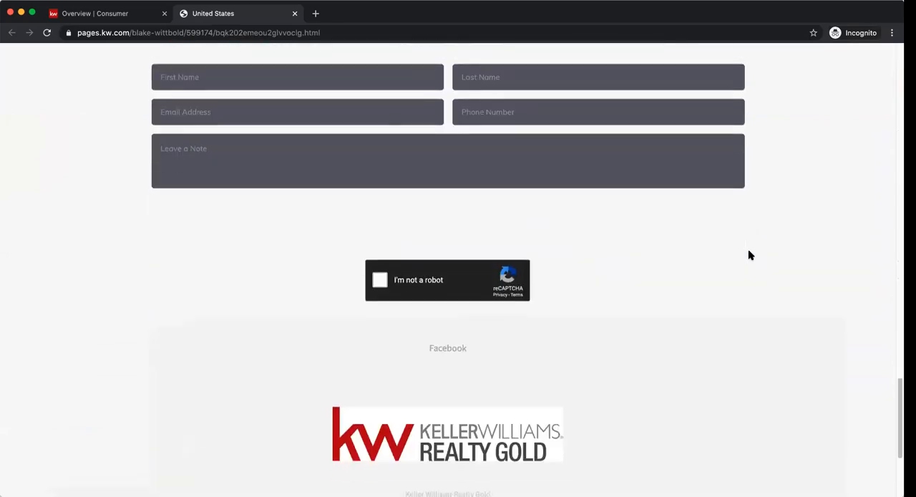
scroll(750, 255, up, 18)
scroll(749, 255, up, 20)
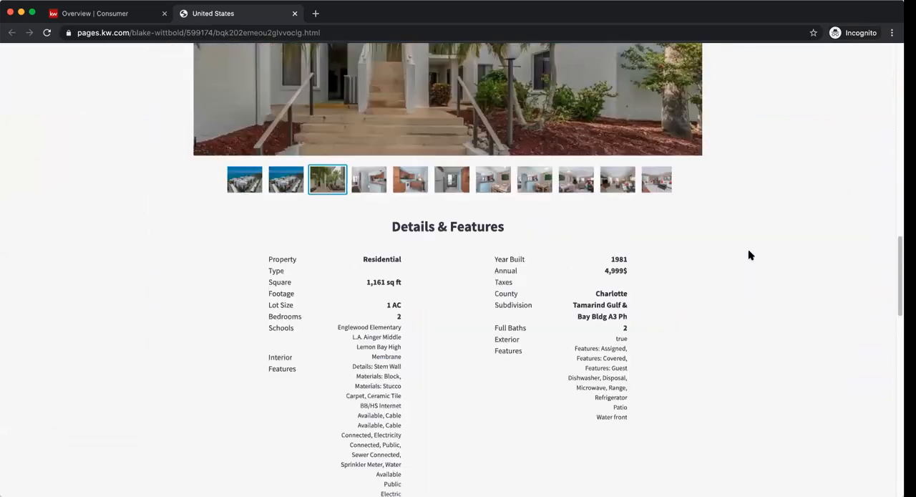
scroll(749, 254, up, 10)
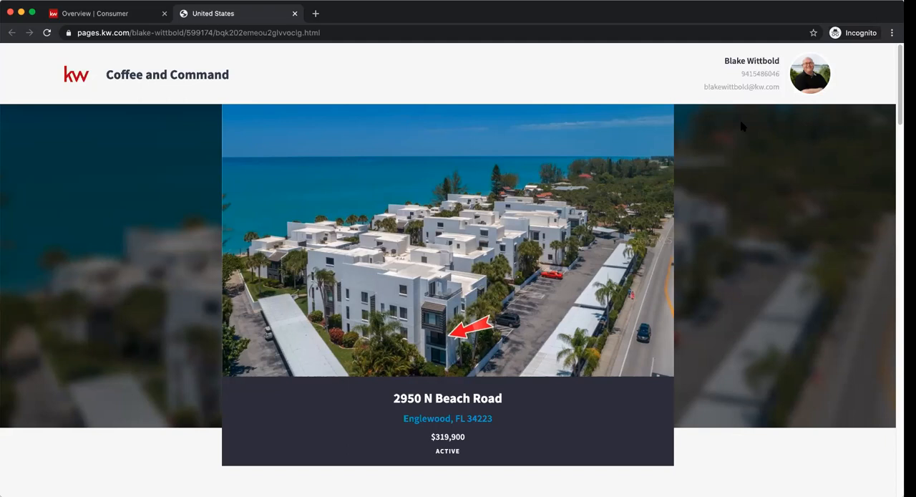
click(294, 14)
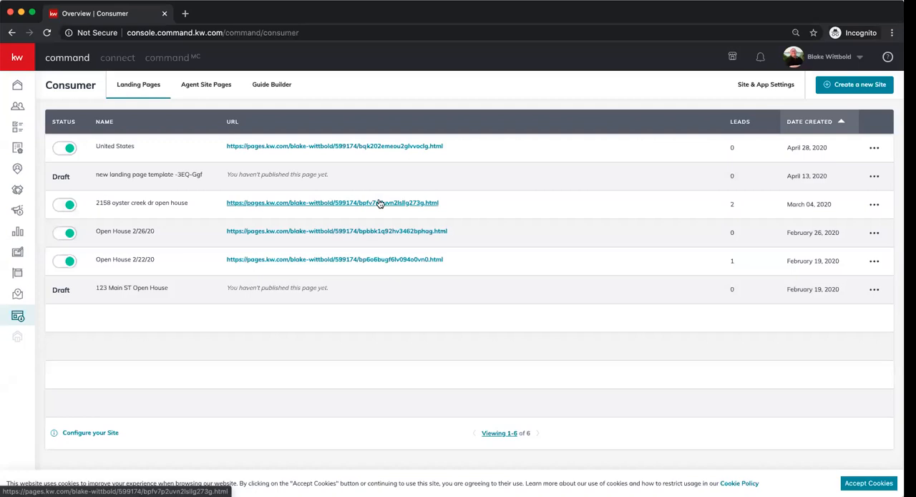
- Copy the United States landing page's URL from the landing pages list and accept the site's cookies
drag(473, 146, 227, 147)
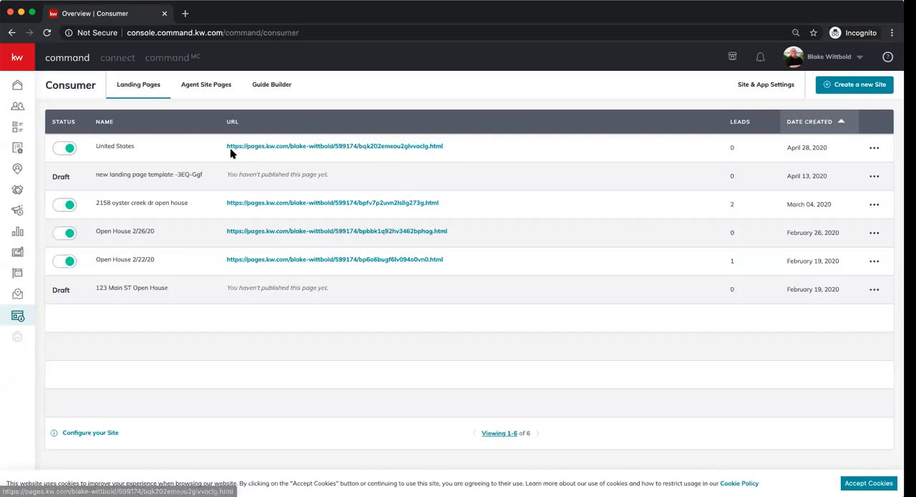
right_click(302, 145)
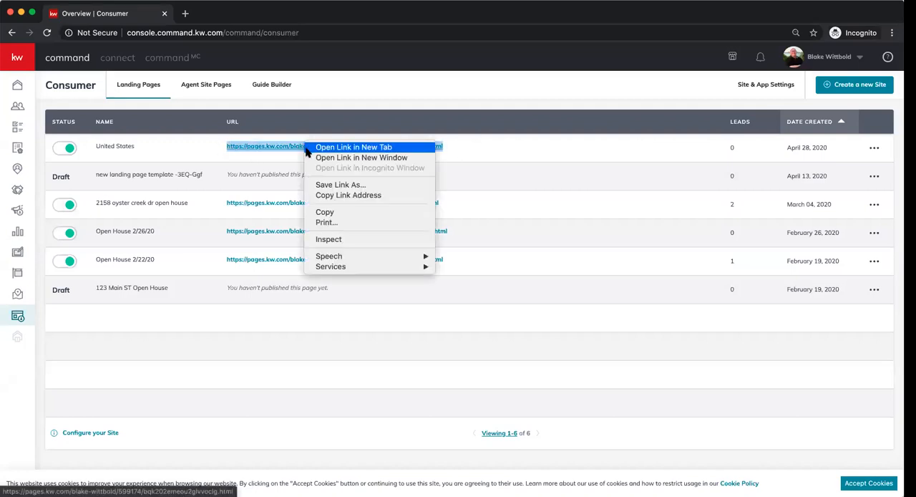
click(331, 212)
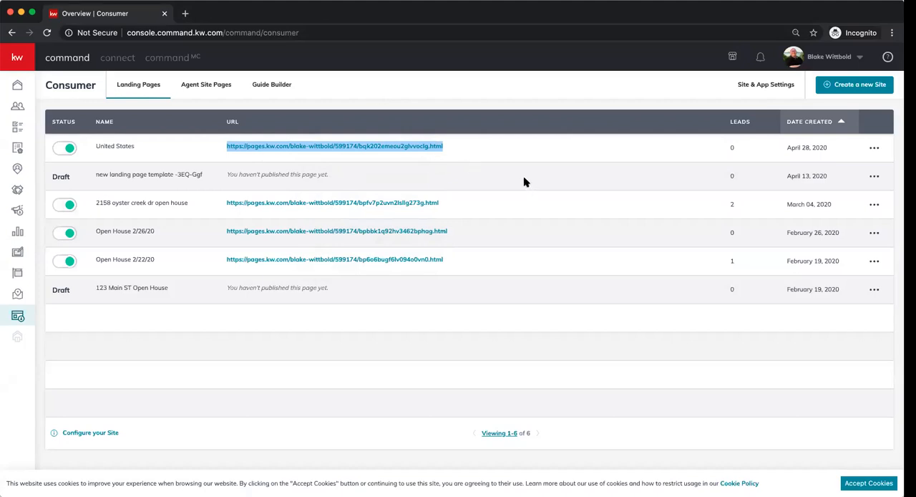
click(884, 487)
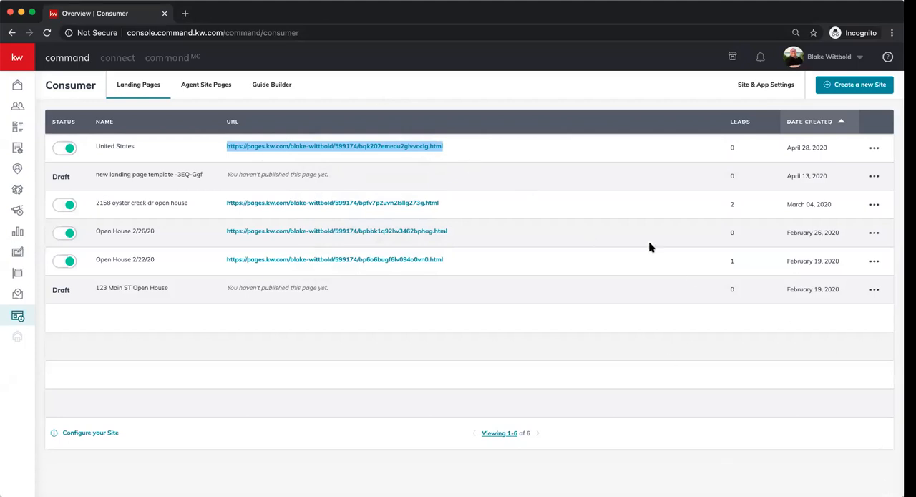